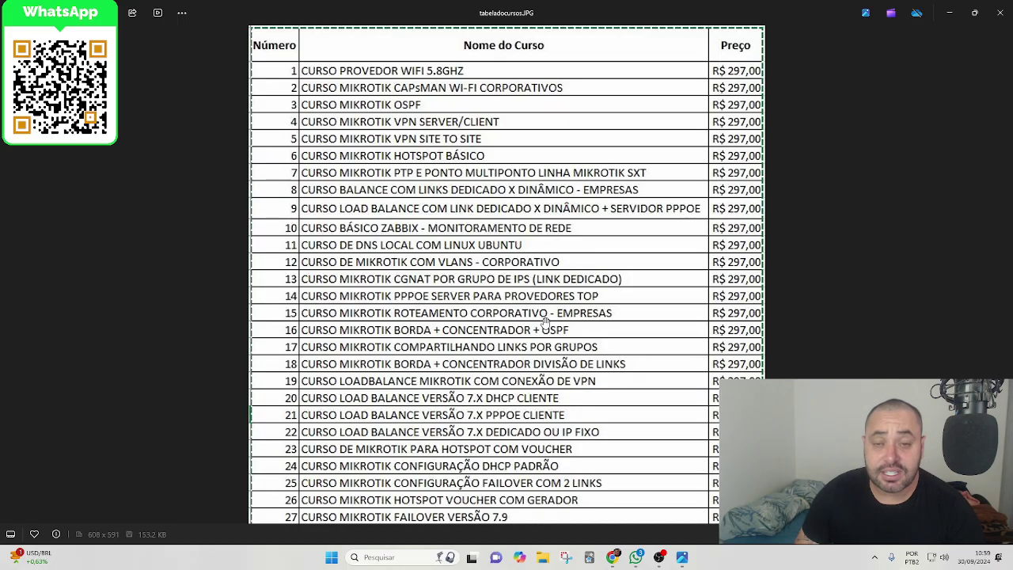
Step: Open WinBox, connect as admin to the discovered RB951Ui-2HnD router and maximize the session window
click(951, 15)
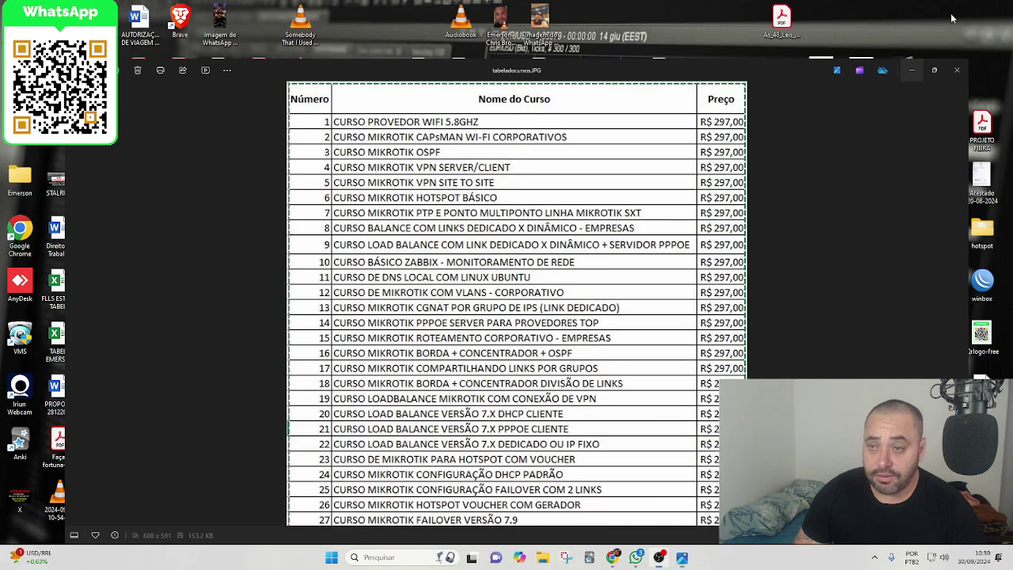
mouse_move(635, 557)
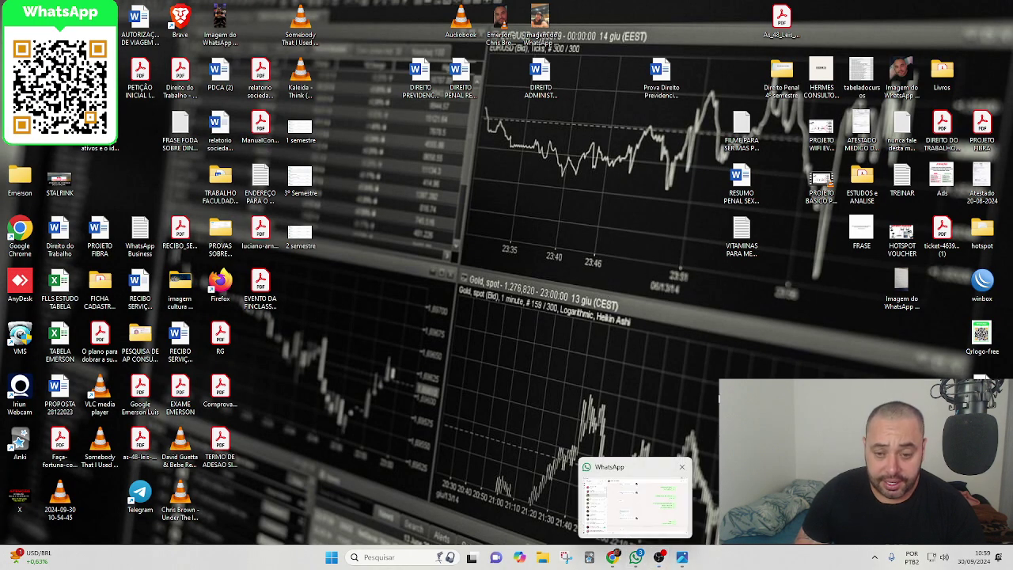
double_click(981, 281)
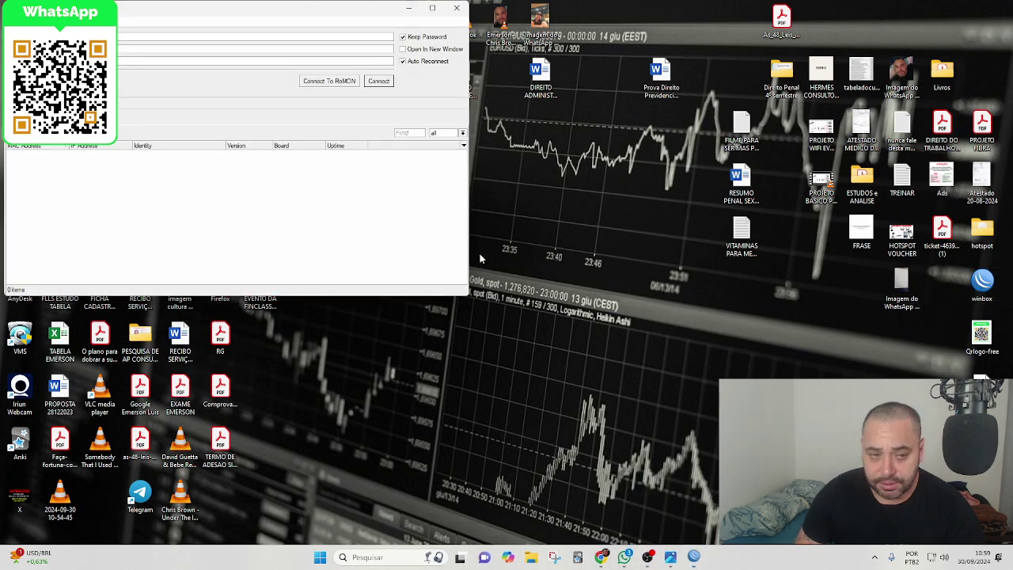
drag(310, 11, 625, 133)
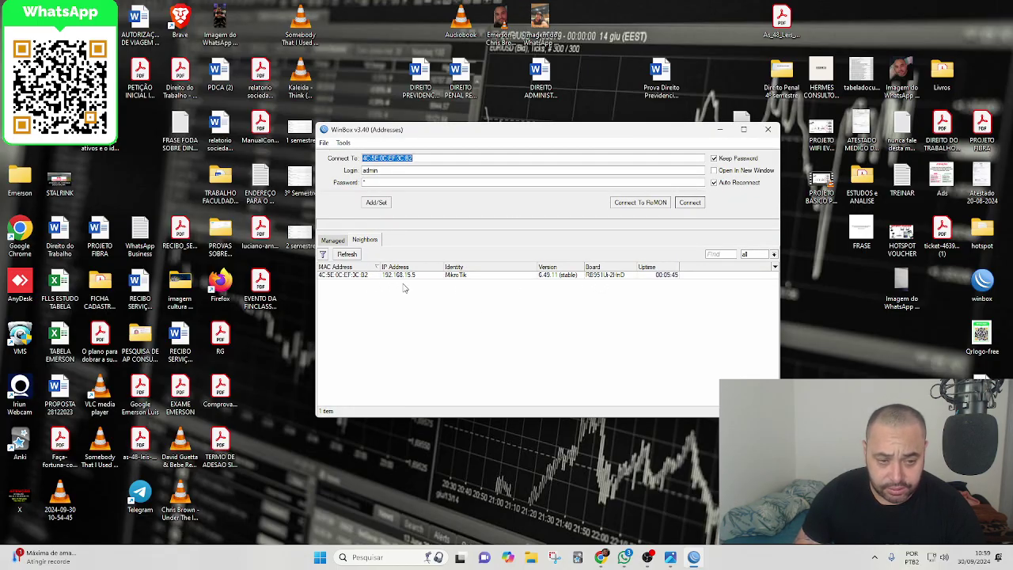
click(346, 276)
click(689, 203)
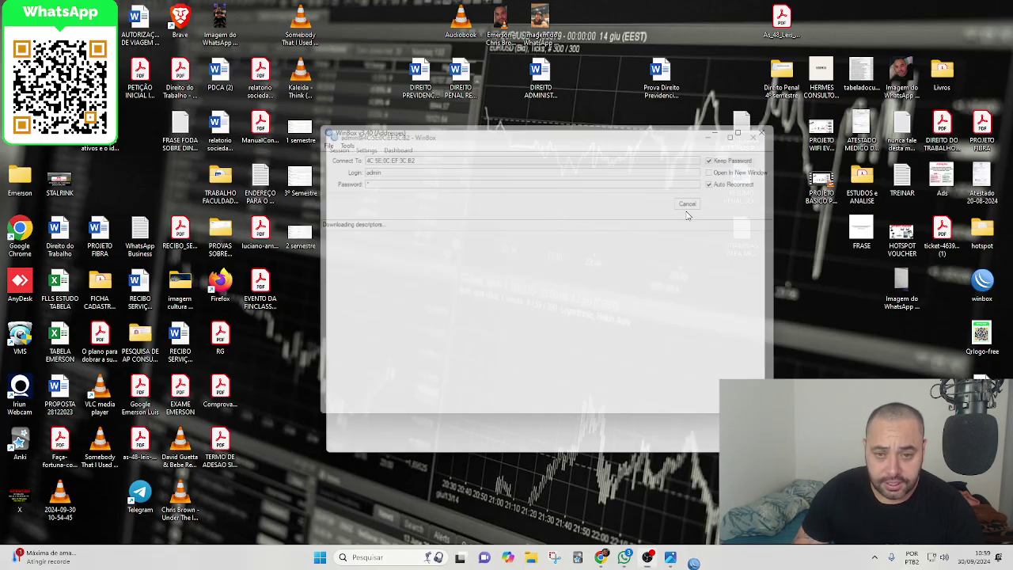
click(762, 170)
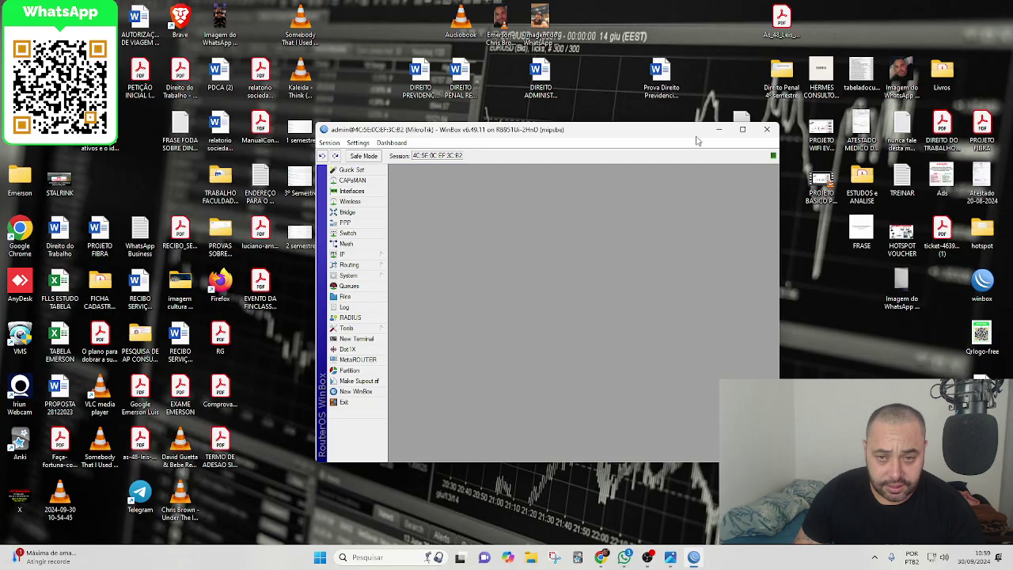
click(742, 129)
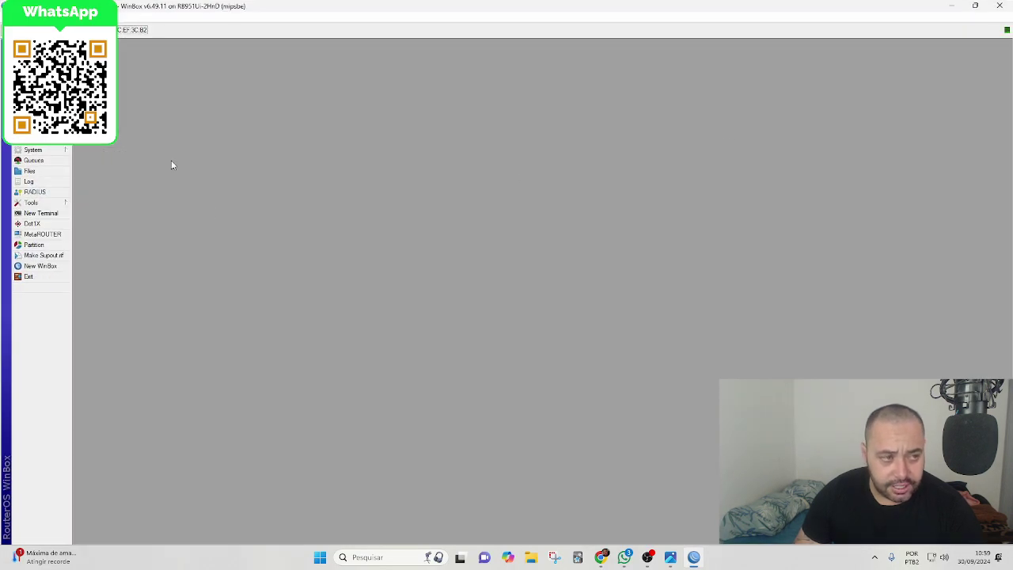
Step: Open the interface list at full size and examine the ether1 and ether5 entries
drag(432, 5, 555, 97)
double_click(556, 97)
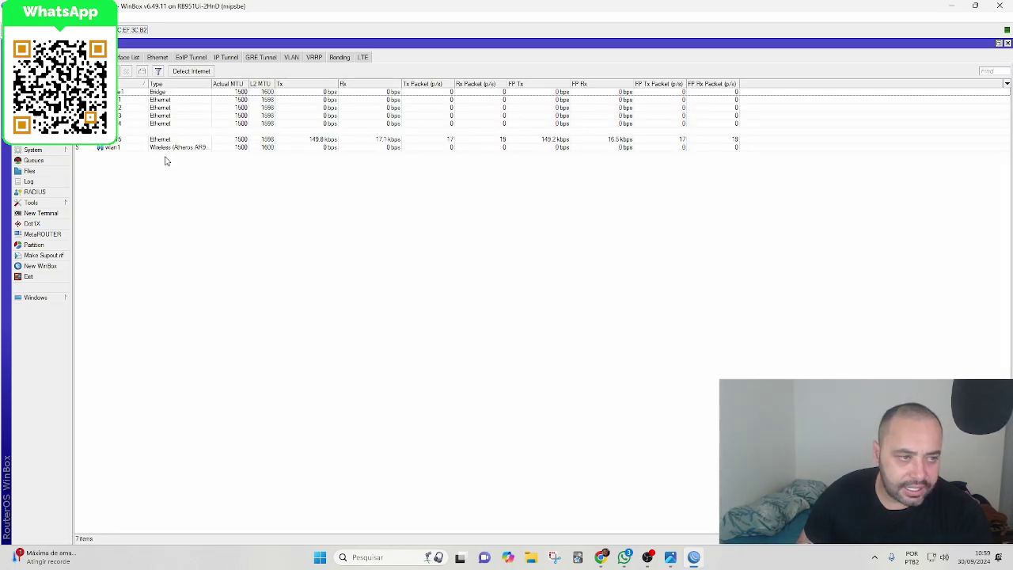
click(118, 101)
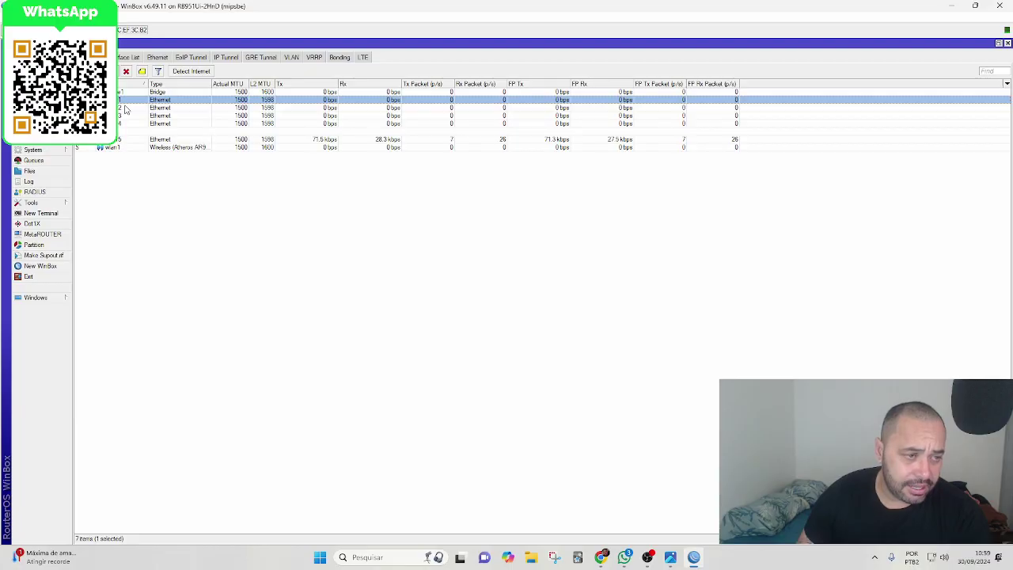
click(111, 139)
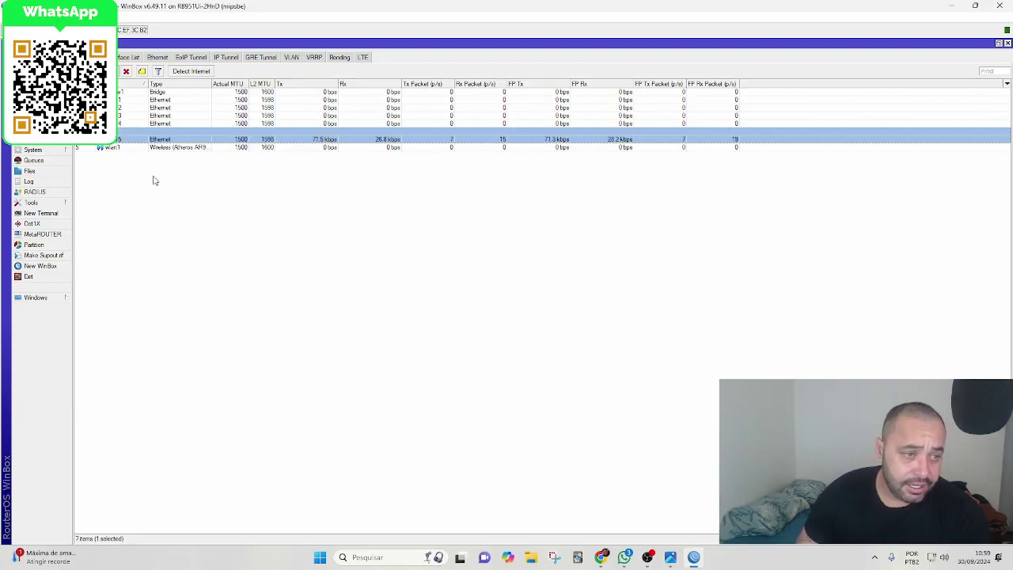
Step: Check the router's IP address list for the address assigned to each interface, and close the list
click(32, 128)
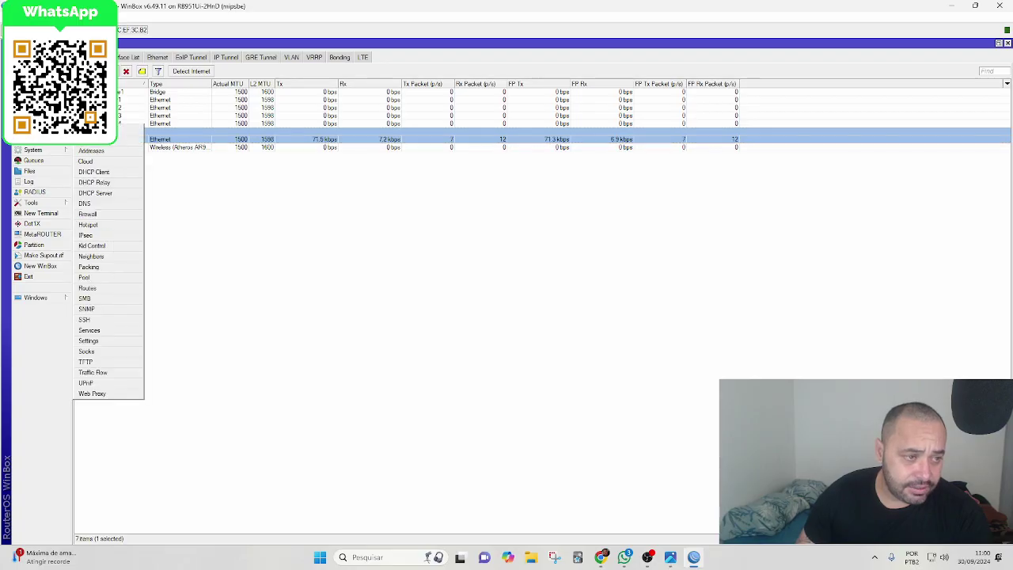
click(95, 151)
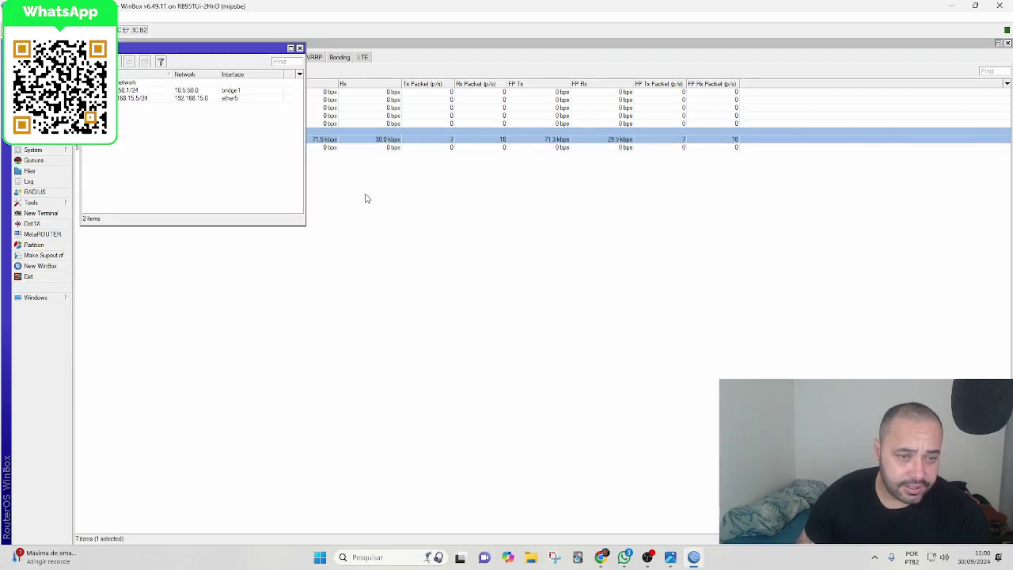
click(299, 48)
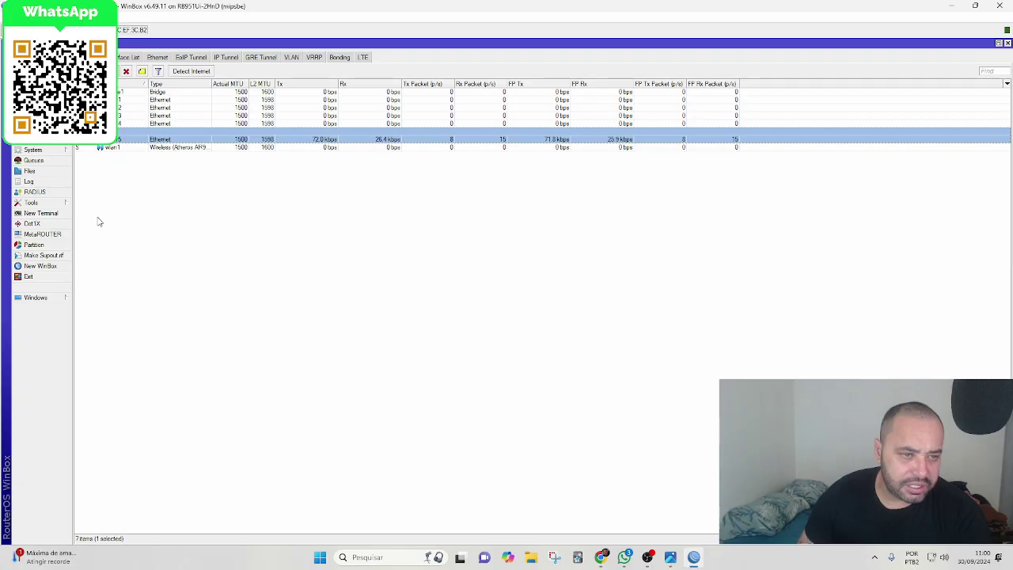
Step: Test internet connectivity from a router terminal by pinging uol.com.br, and close the terminal
click(40, 213)
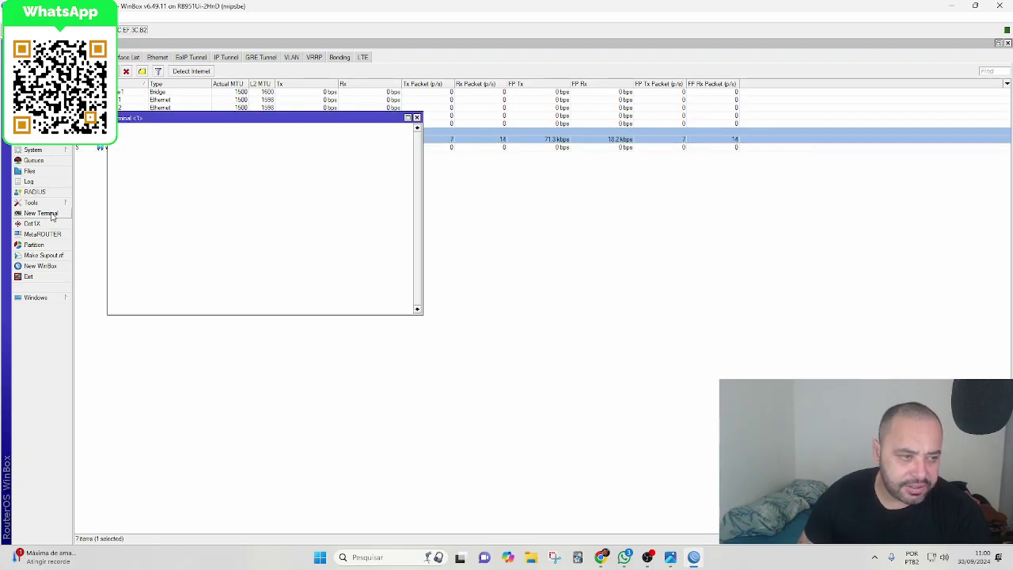
text(ping)
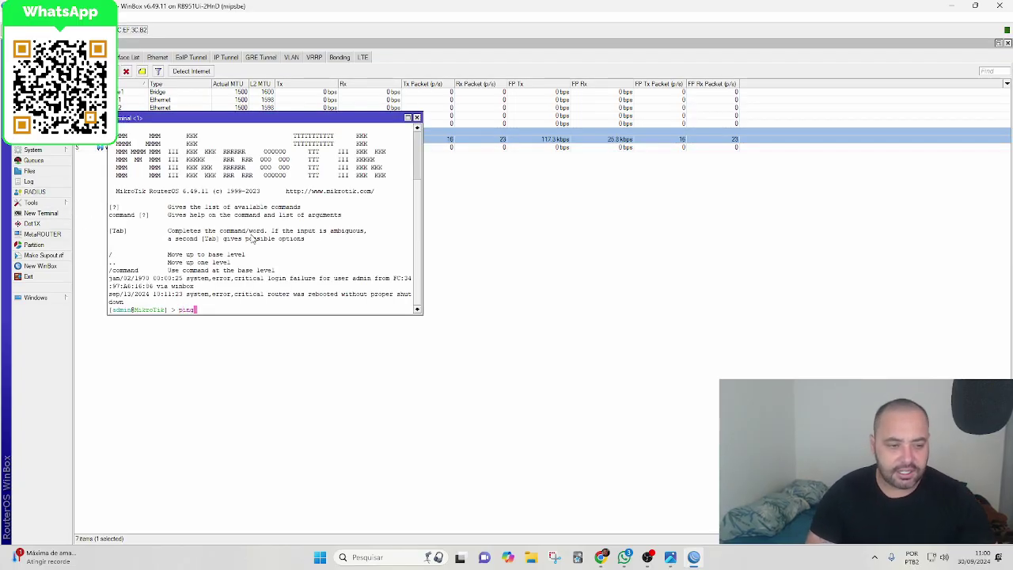
text( uol.com.br)
key(Return)
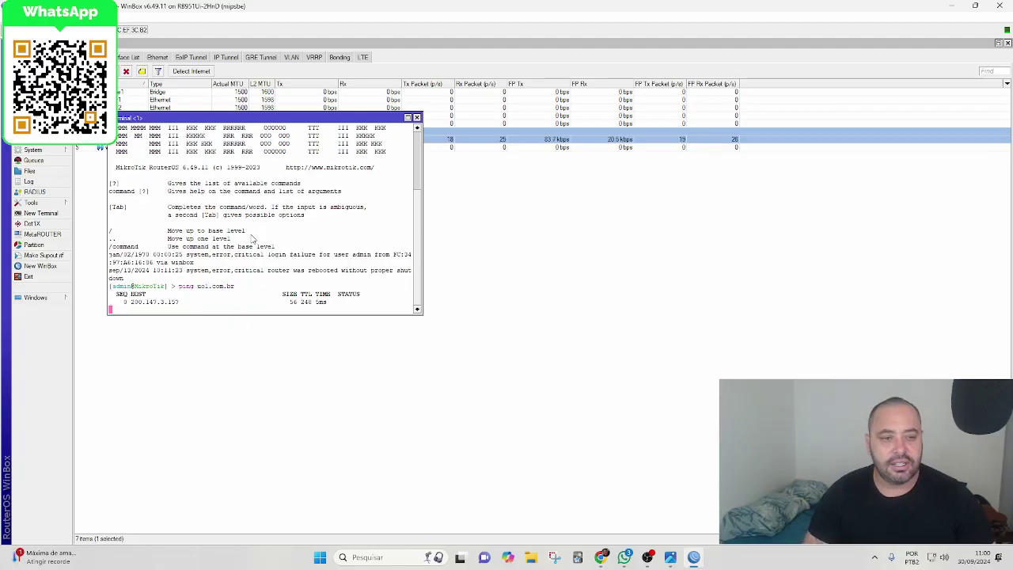
drag(342, 123, 542, 192)
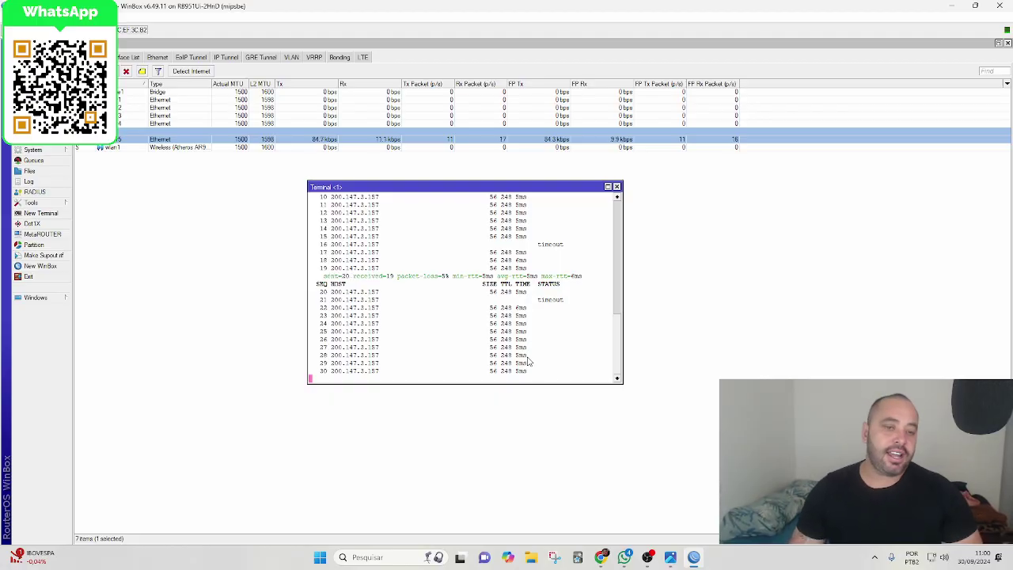
click(617, 187)
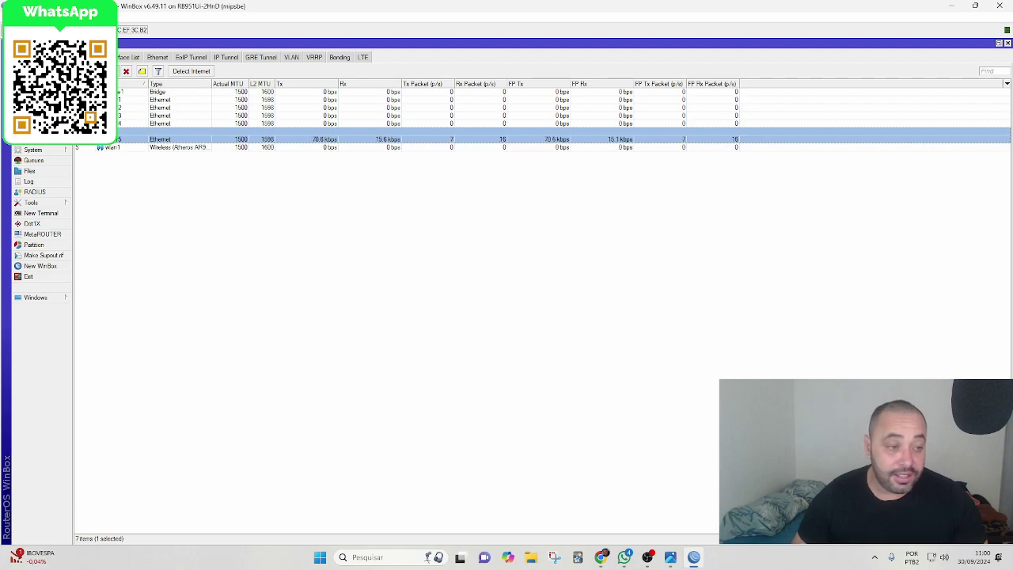
Step: Reopen the IP address list and examine the details of the dynamic address on ether5, highlighting its IP
click(31, 129)
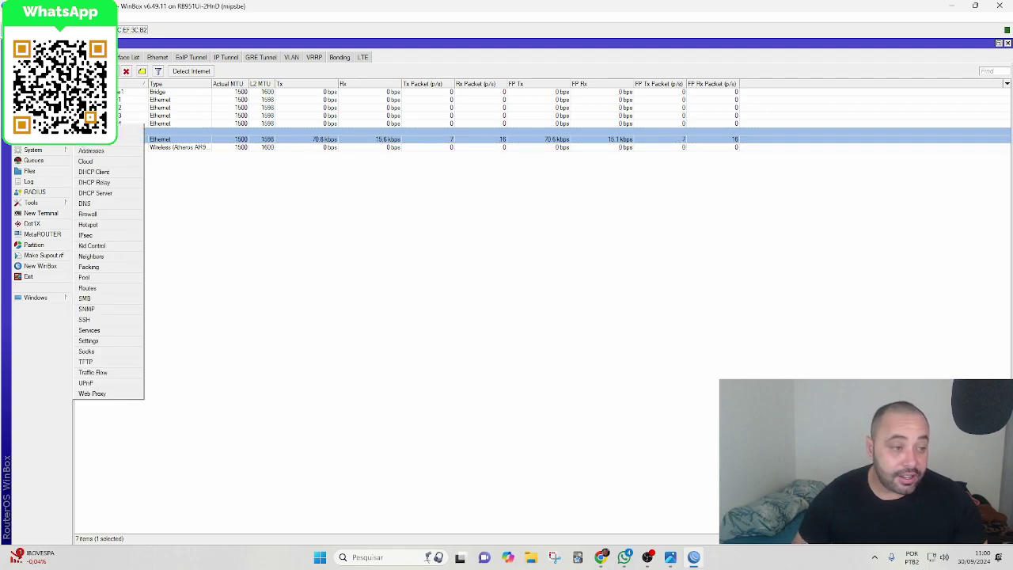
click(93, 151)
drag(260, 52, 565, 240)
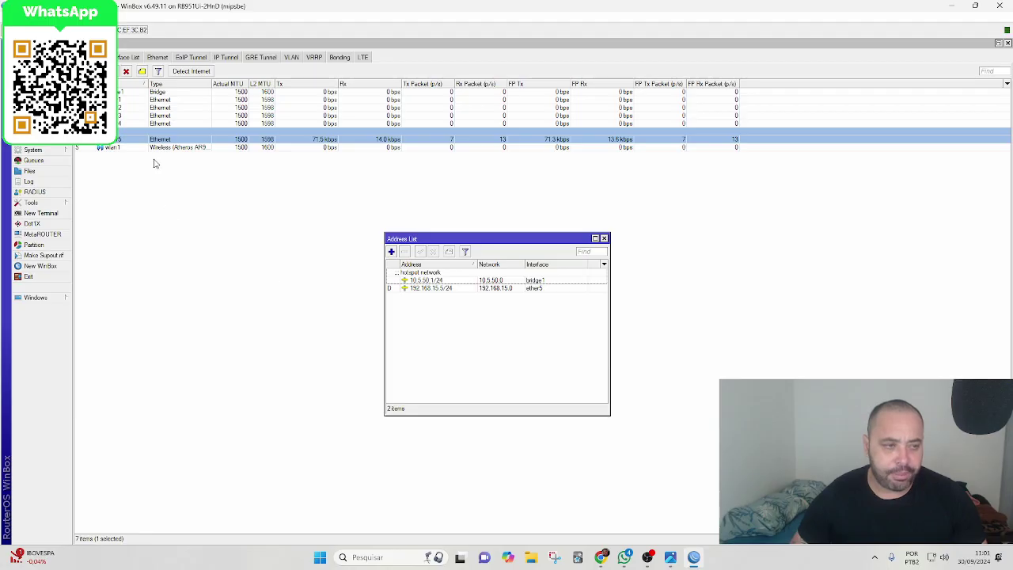
click(435, 290)
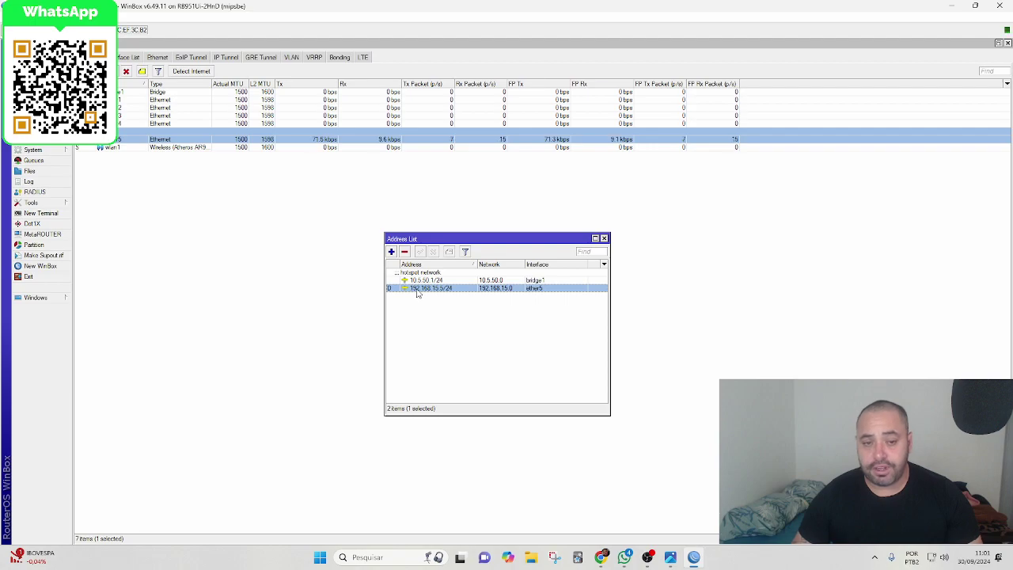
double_click(416, 292)
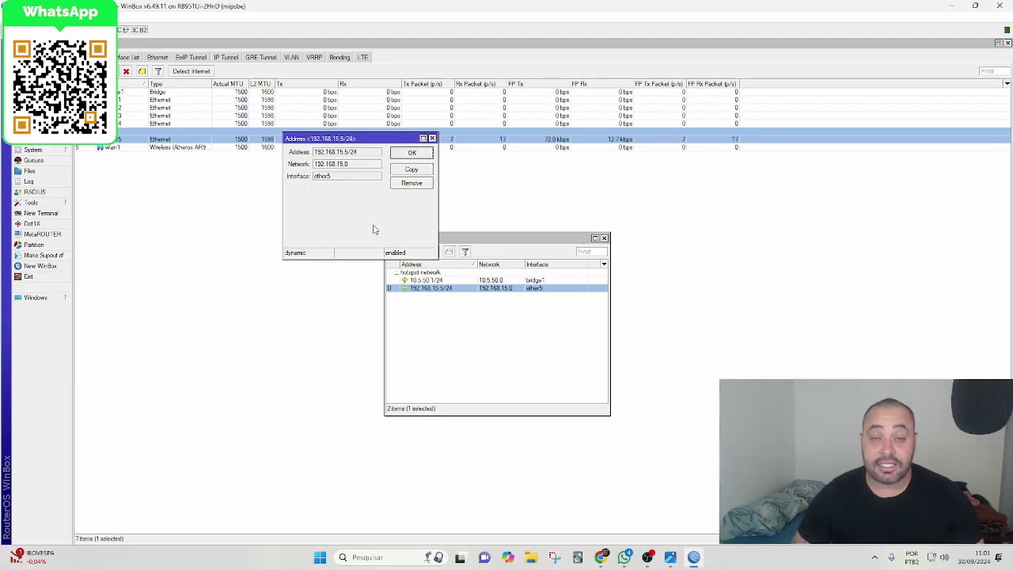
drag(369, 140, 699, 187)
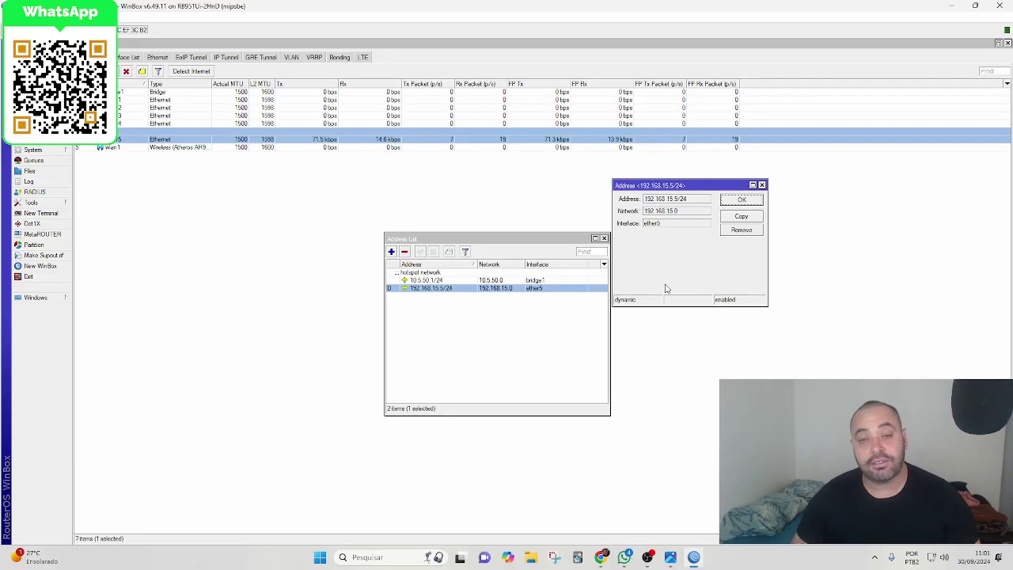
drag(679, 202, 563, 211)
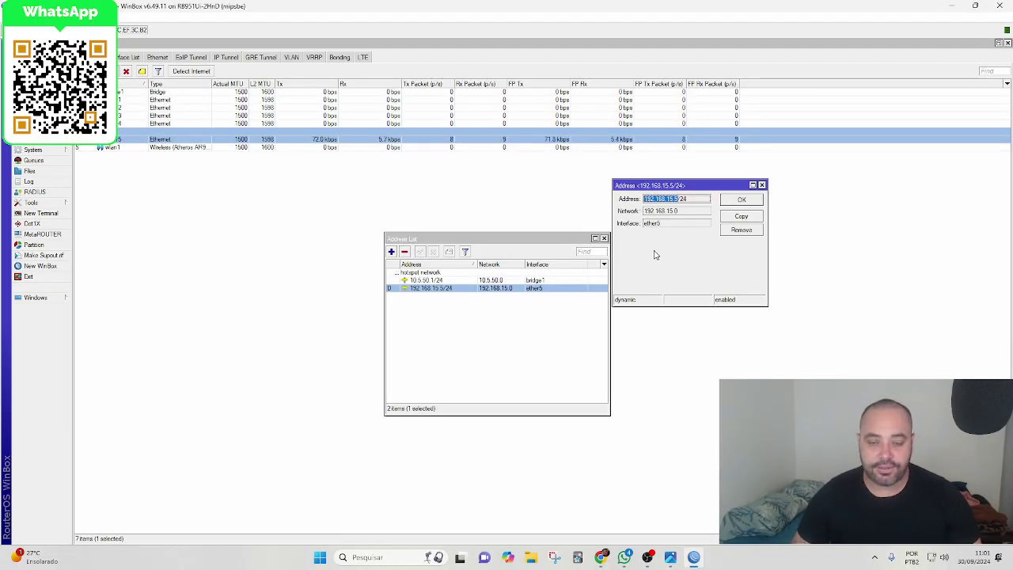
Step: Inspect the default route 0.0.0.0/0 in the IP route list and move the list clear of the address windows
click(62, 140)
click(99, 290)
click(471, 250)
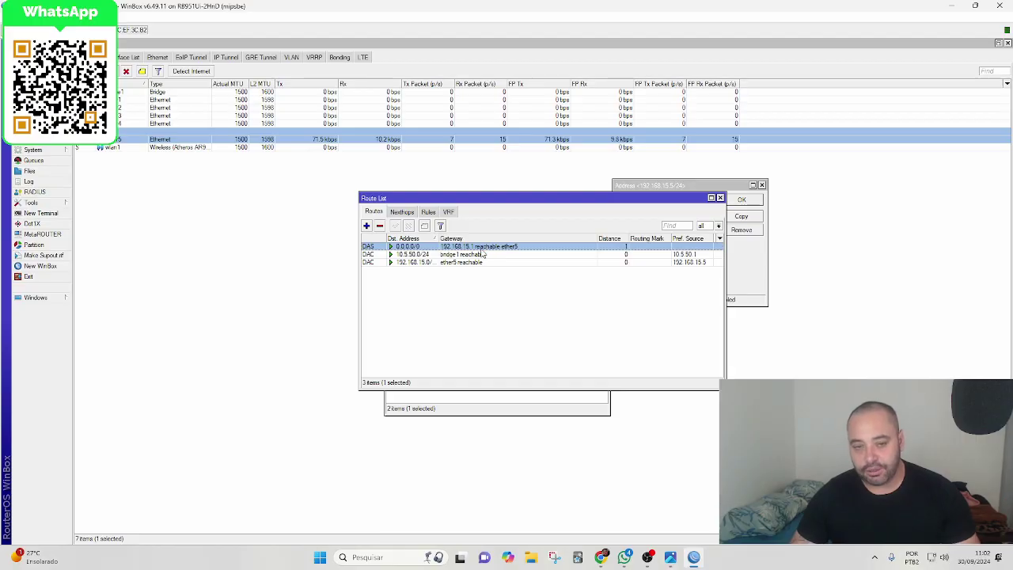
drag(567, 200, 820, 330)
Step: Run a continuous ping to uol.com.br in a new router terminal and stop it
click(48, 213)
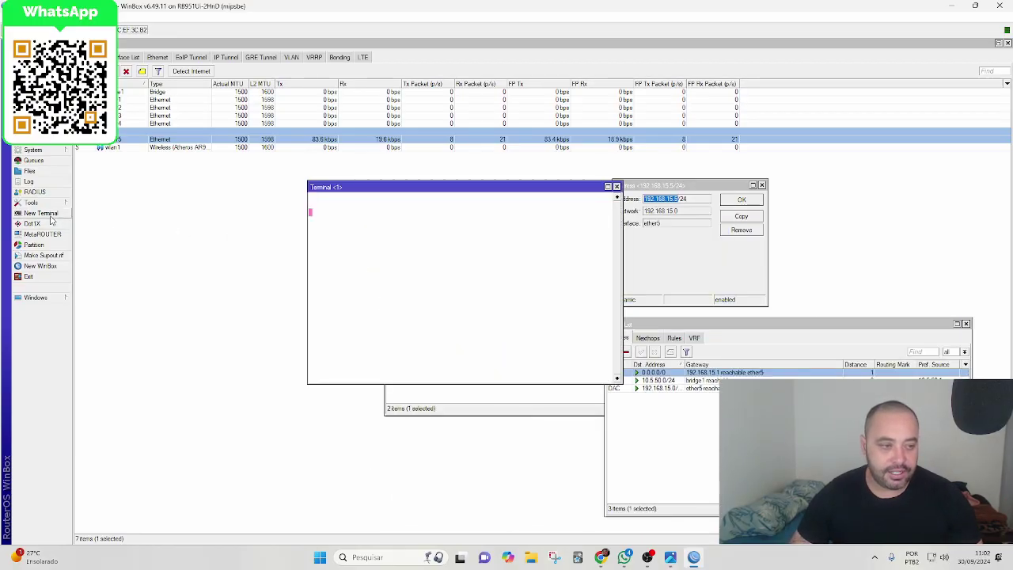
text(ping )
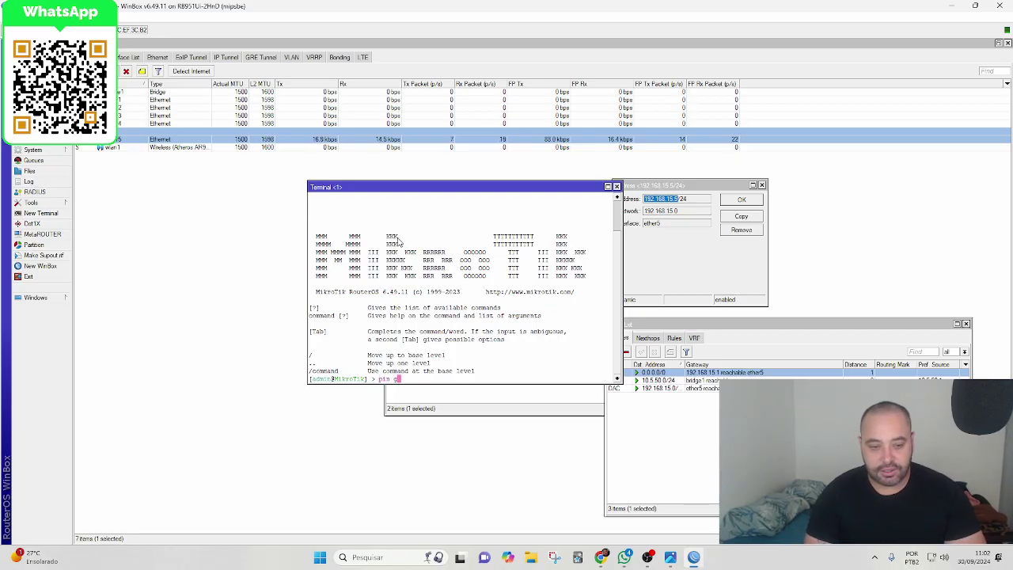
text(goo)
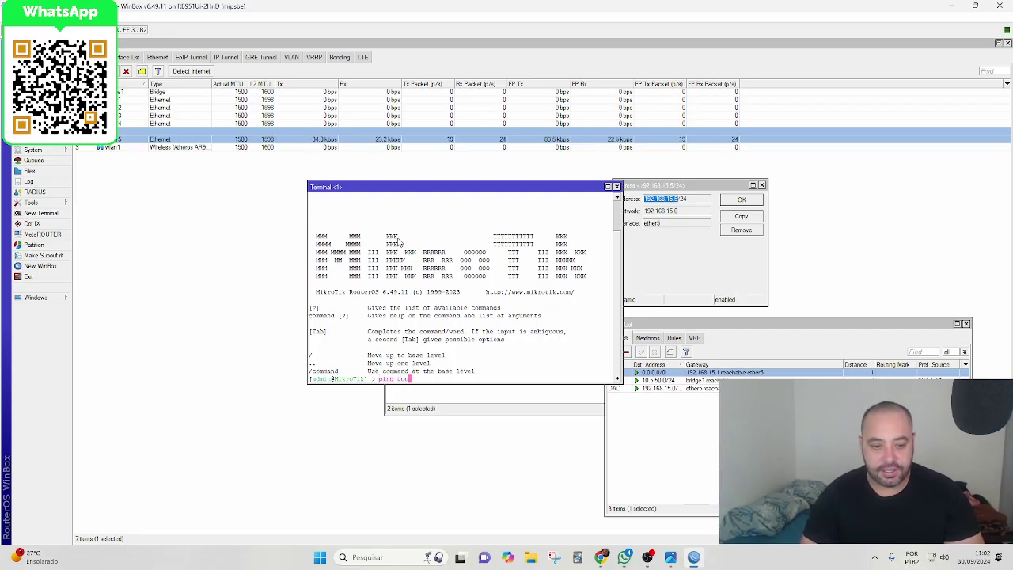
text(l.com.br)
key(Return)
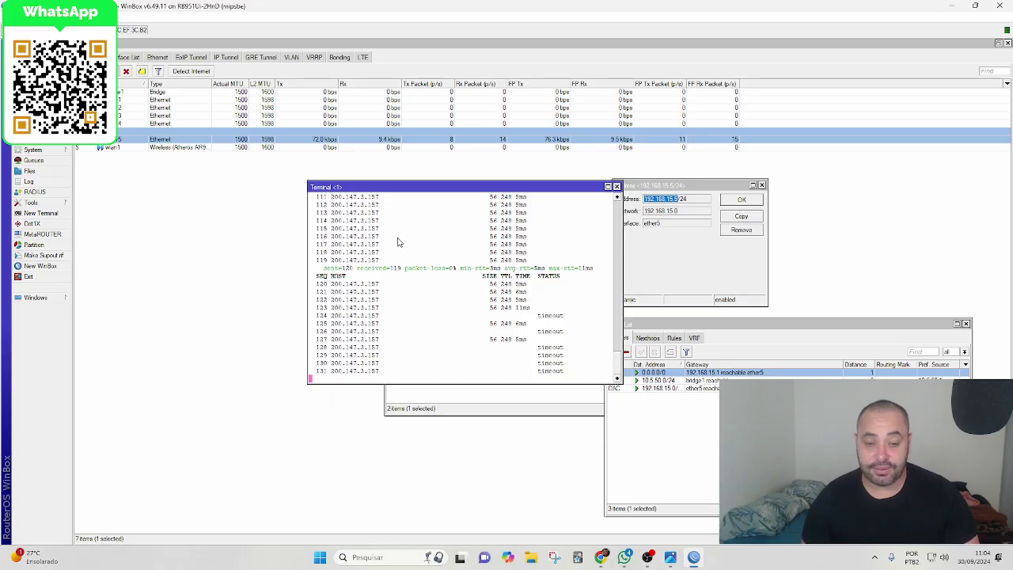
key(ctrl+c)
Step: Run a continuous ping to 8.8.8.8 in the terminal and stop it
text(ping u)
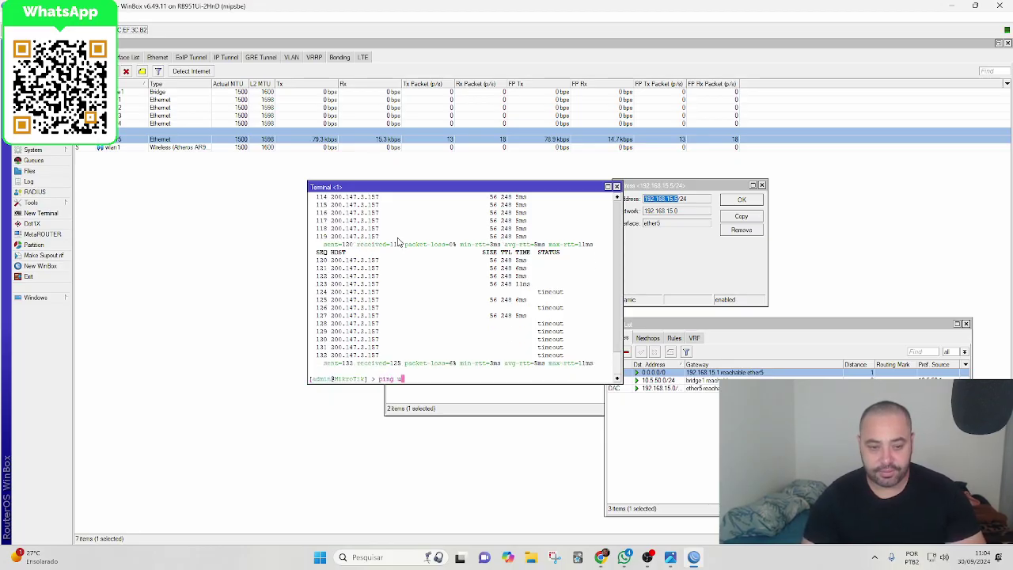
key(BackSpace)
text(8.8.8)
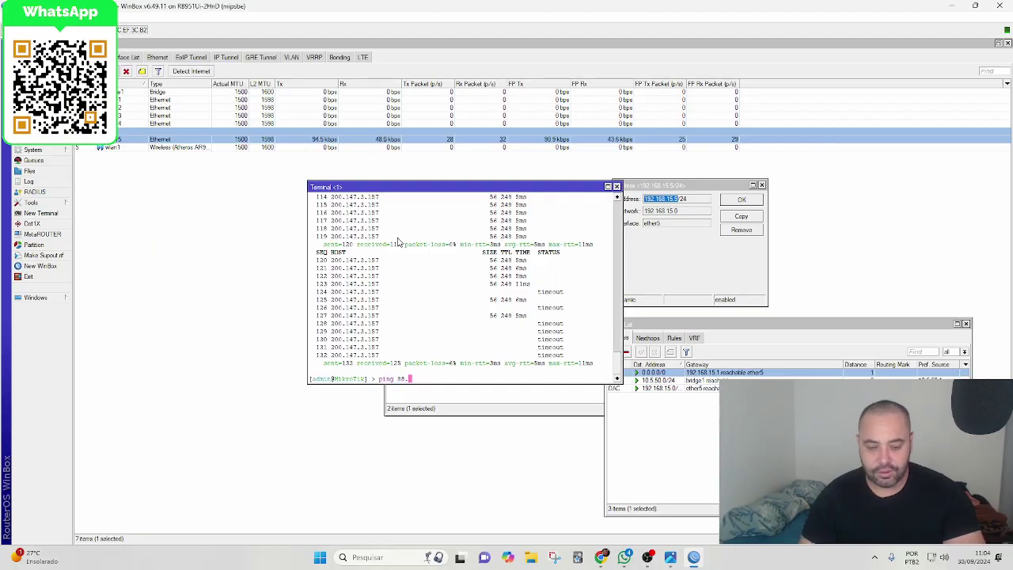
key(BackSpace)
key(BackSpace)
key(BackSpace)
key(BackSpace)
text(.8.8.8)
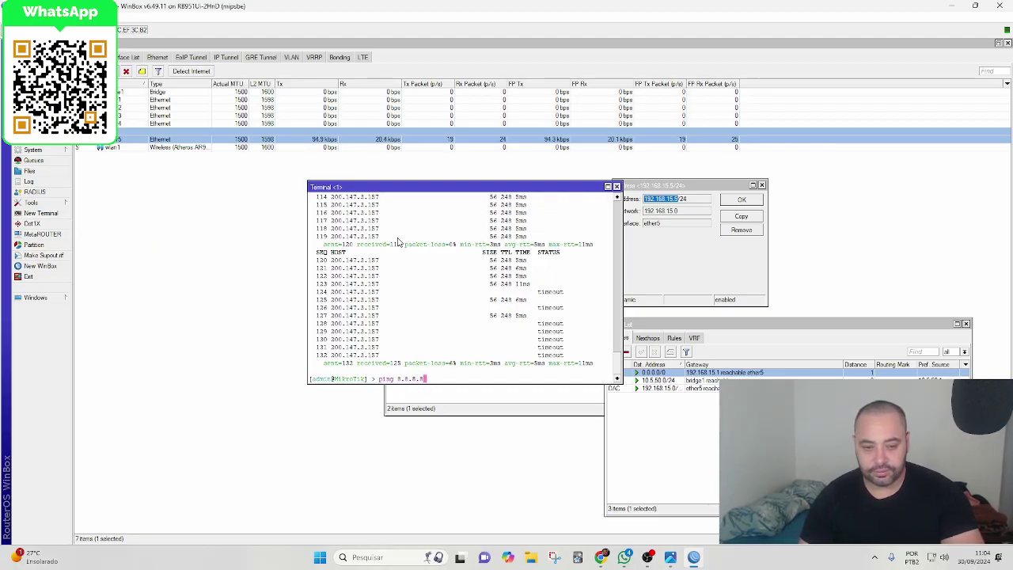
key(Return)
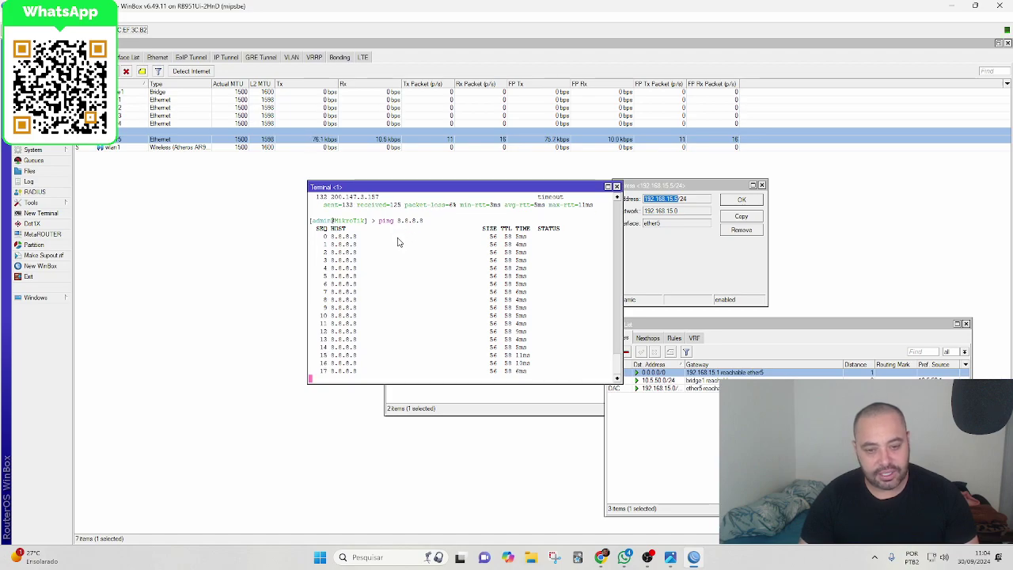
key(ctrl+c)
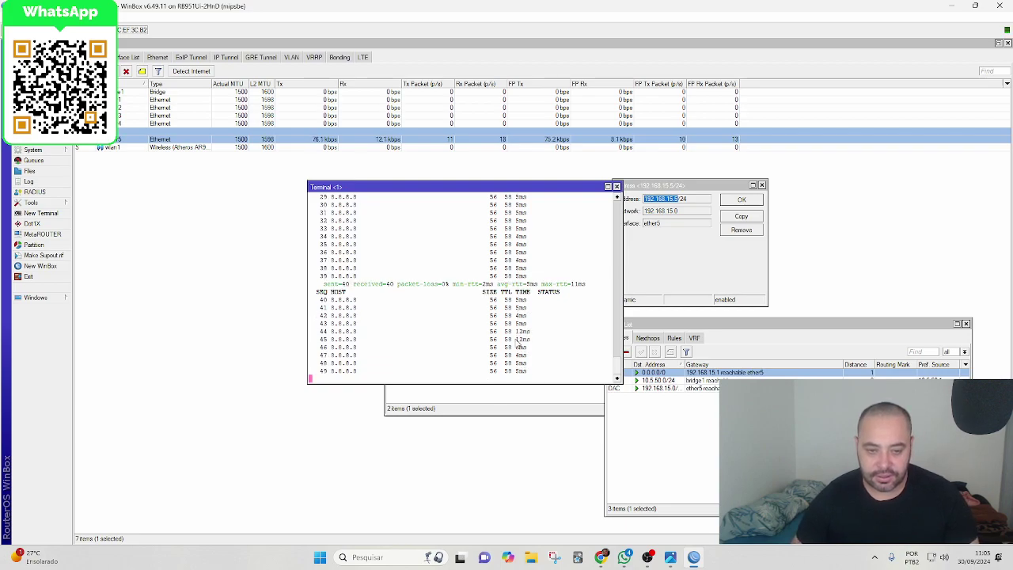
key(ctrl+c)
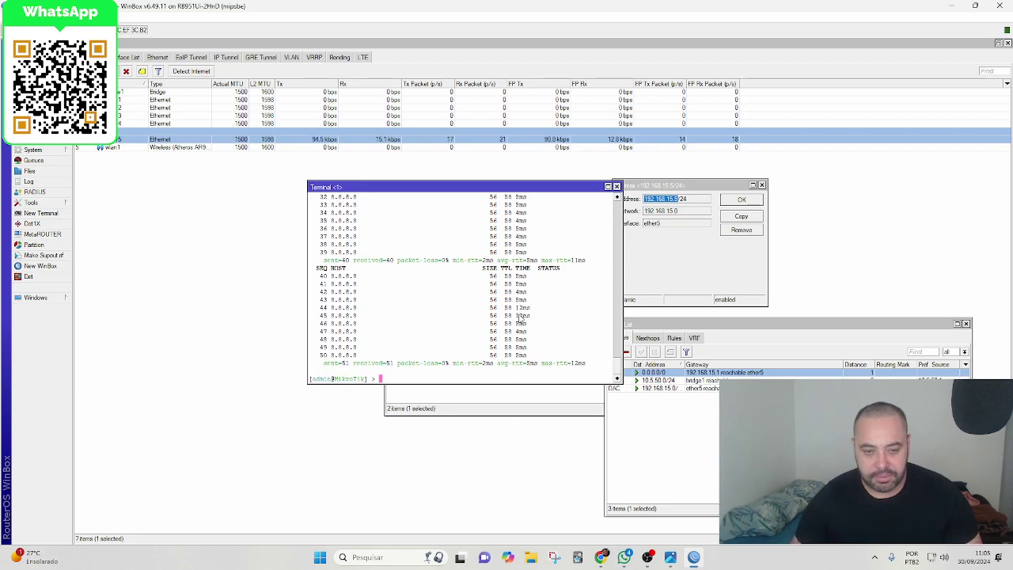
Step: Rearrange the terminal and address detail windows so the address list and route list are uncovered
drag(524, 190, 438, 303)
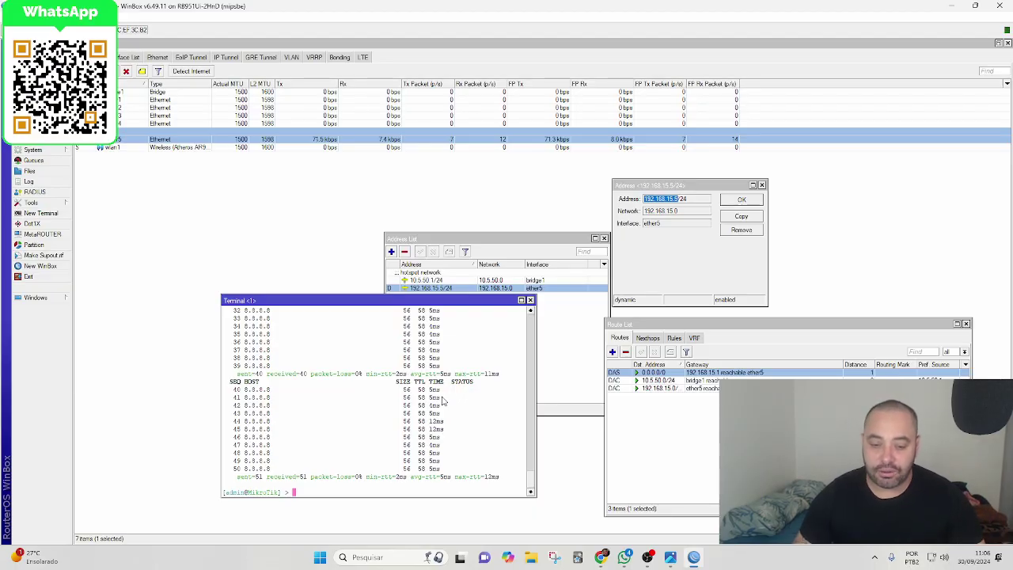
drag(383, 302, 319, 305)
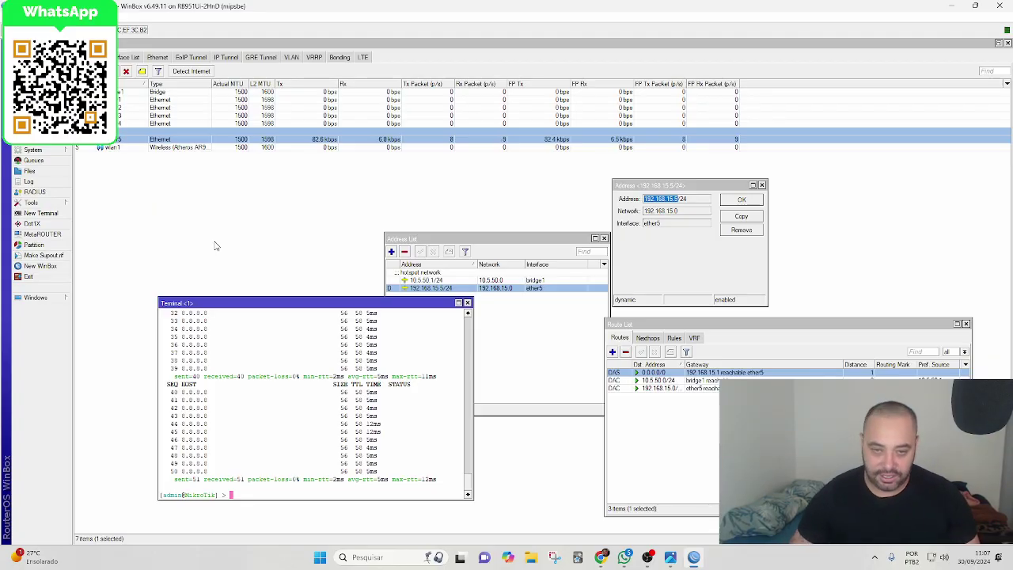
drag(683, 187, 721, 181)
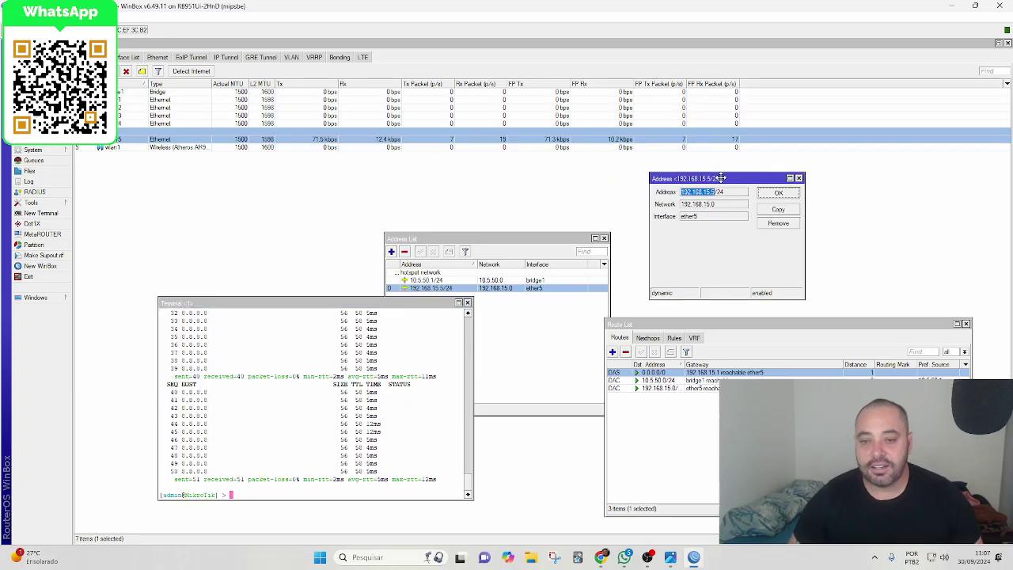